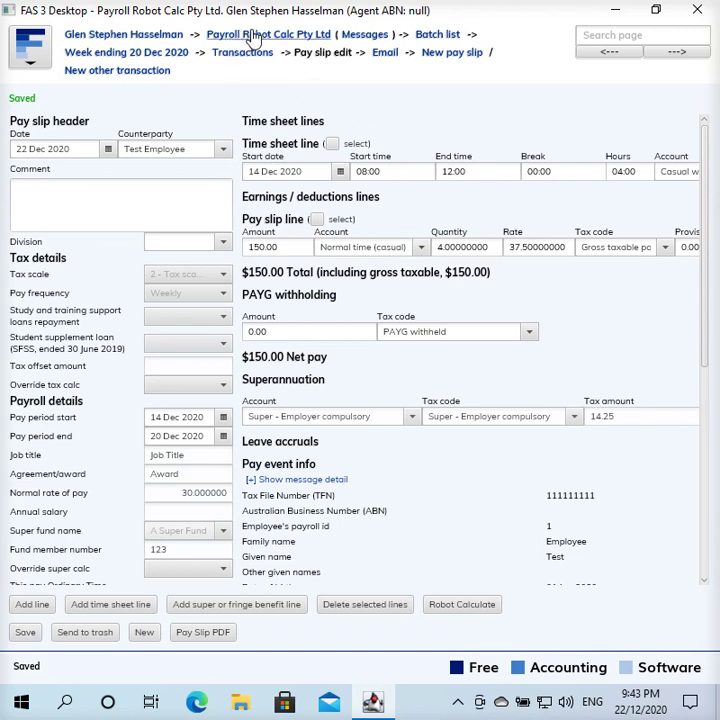
Step: Open a blank new account form from the account list of Payroll Robot Calc Pty Ltd
click(252, 35)
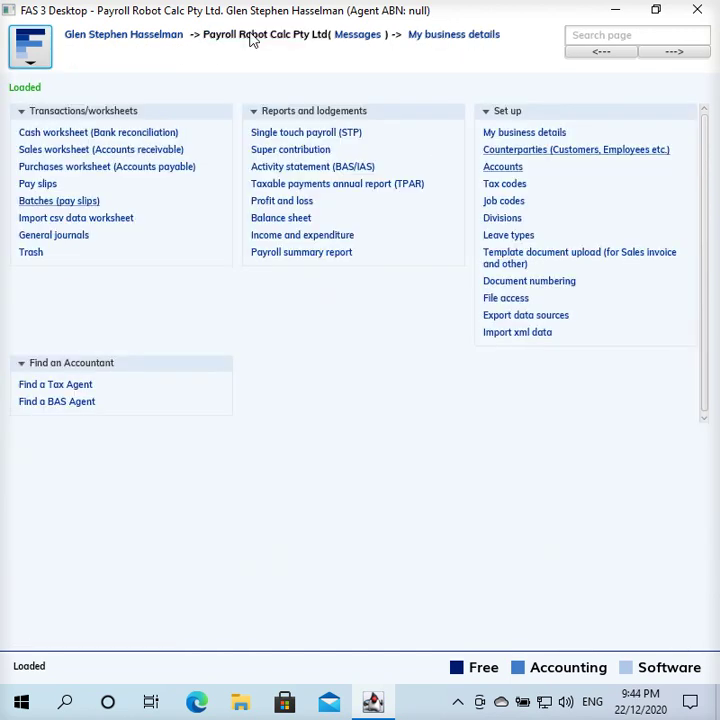
key(ctrl+plus)
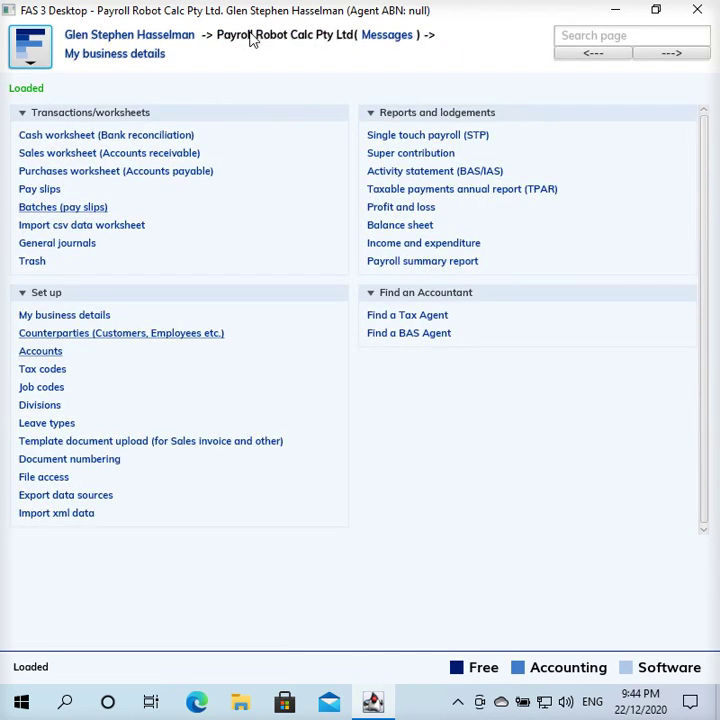
key(ctrl+plus)
click(60, 368)
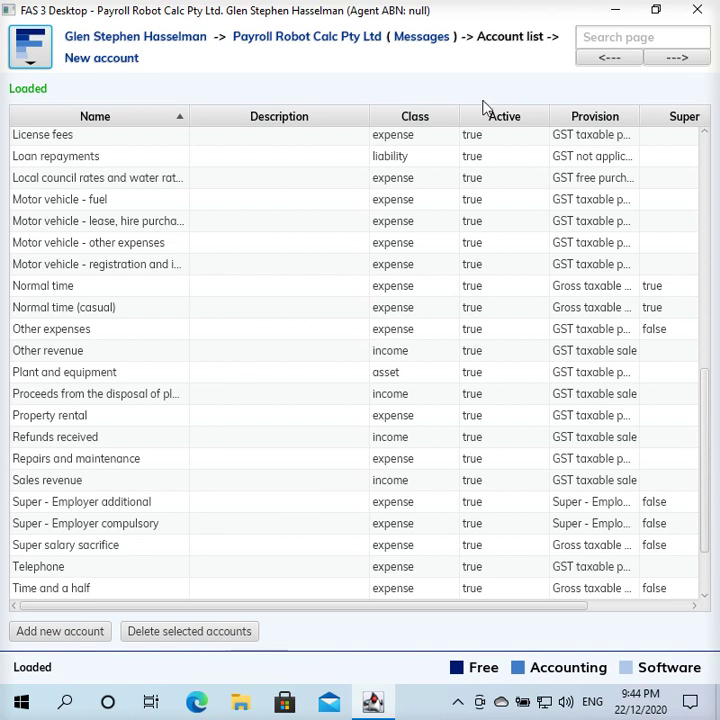
click(135, 59)
Step: Name the new account "Casual Saturday (75% loading)"
click(268, 140)
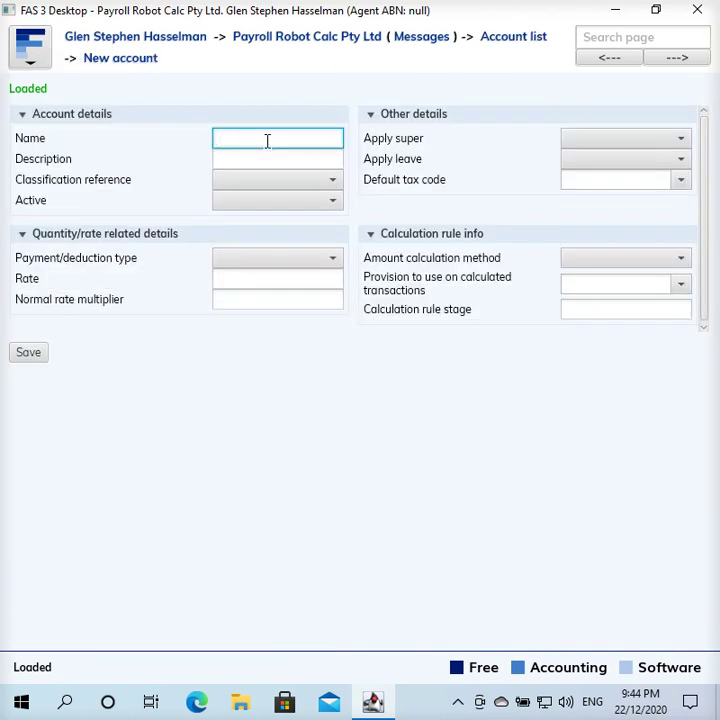
text(S)
key(BackSpace)
text(Casual s)
text(curtay)
key(BackSpace)
key(BackSpace)
key(BackSpace)
key(BackSpace)
key(BackSpace)
key(BackSpace)
text(aturday)
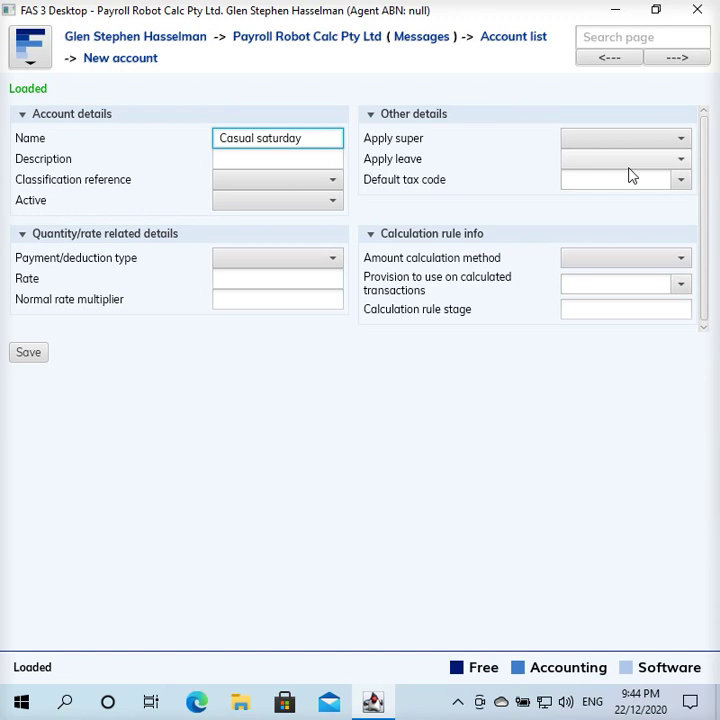
text( (175%)
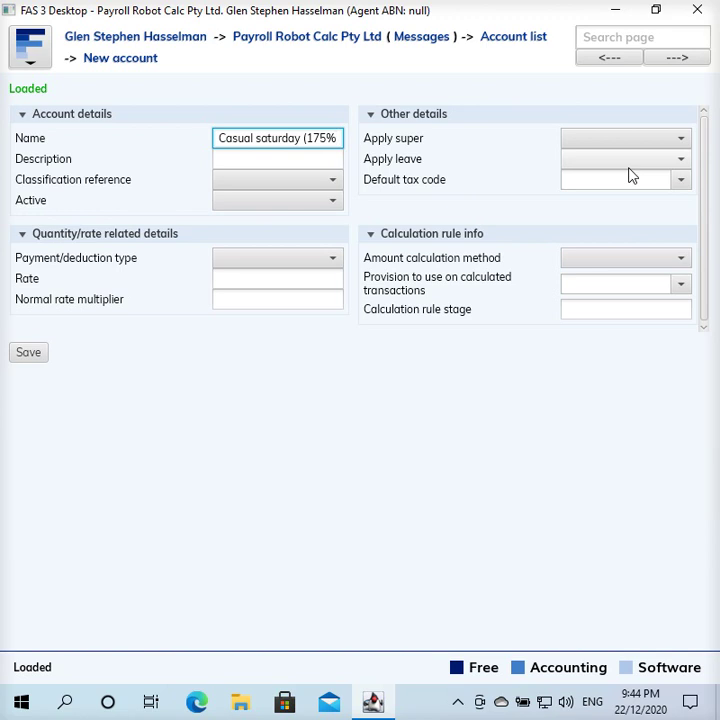
key(Left)
key(Left)
key(Left)
key(BackSpace)
key(Right)
key(End)
text(loading))
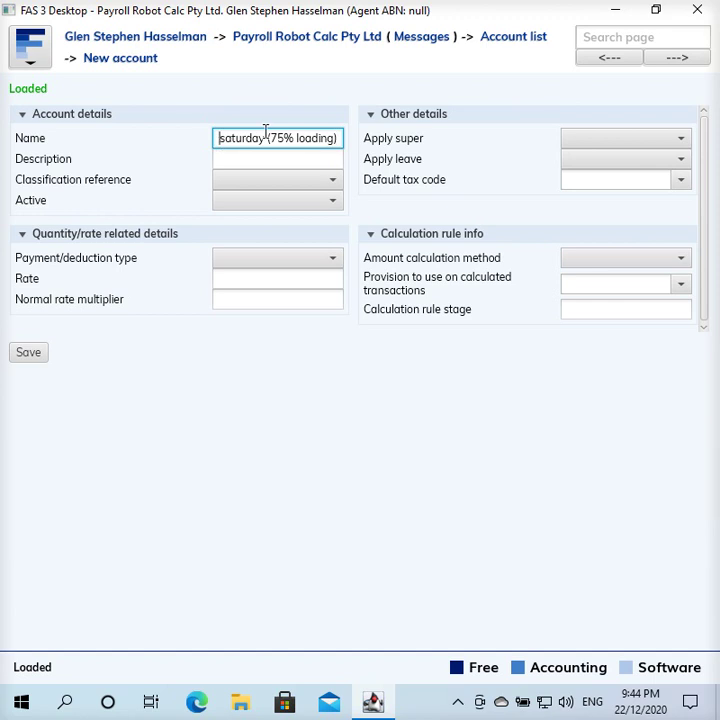
key(Home)
key(ctrl+Right)
key(Delete)
text(S)
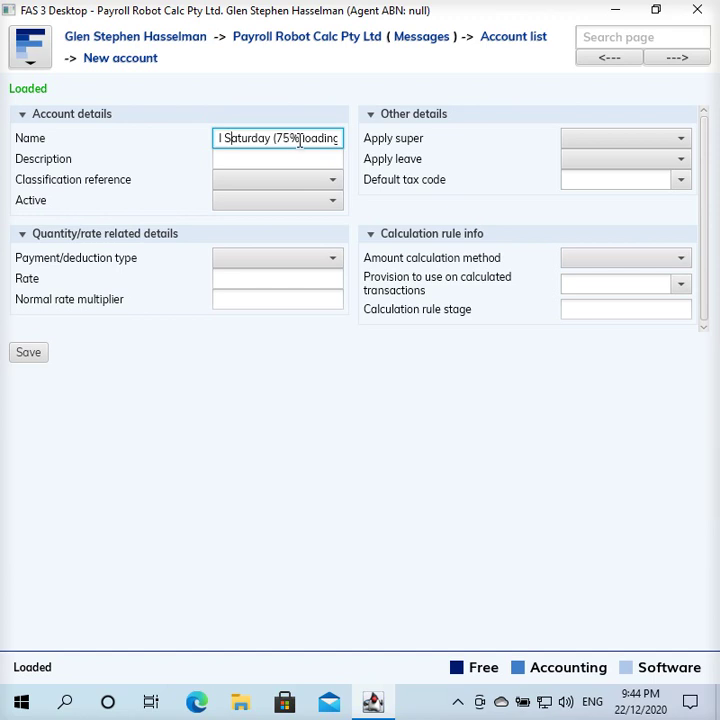
drag(299, 141, 349, 140)
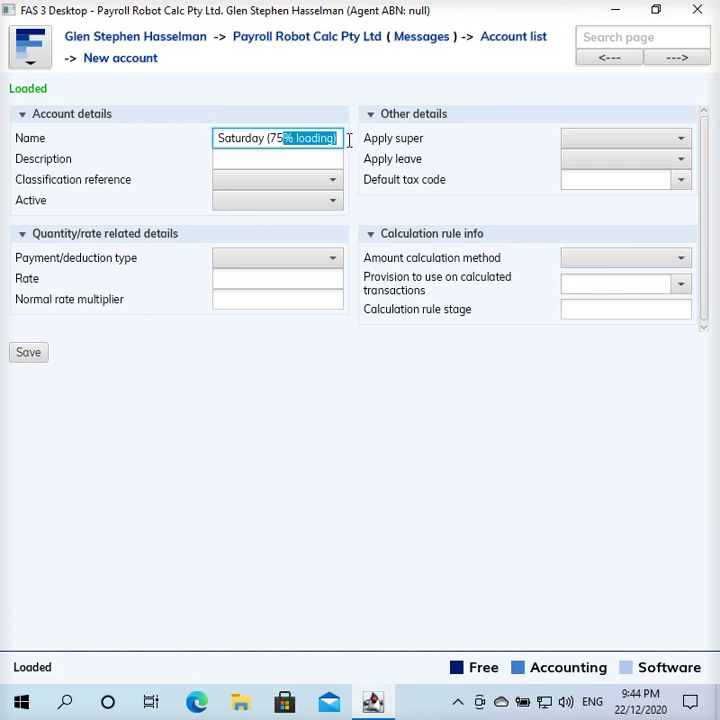
click(315, 138)
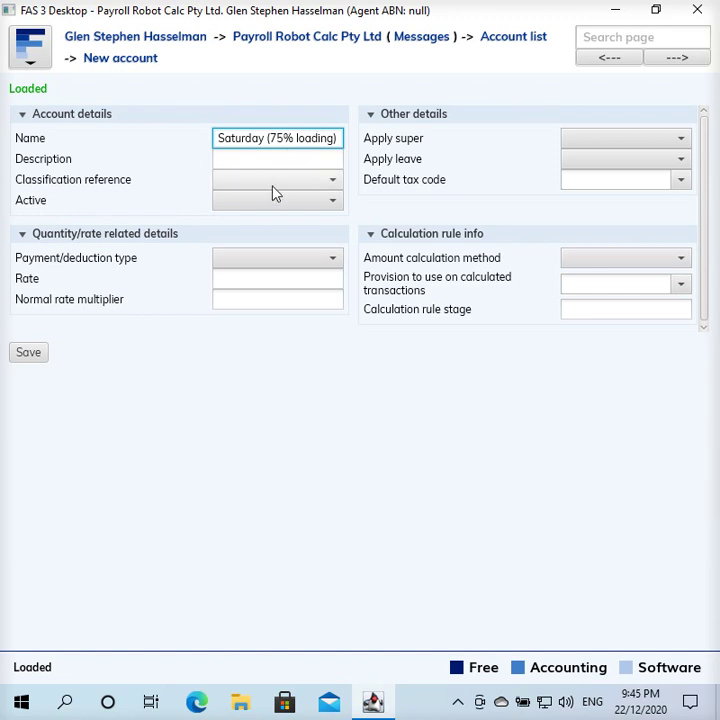
Step: Classify the new account as Expense and set its Active status to True
click(276, 187)
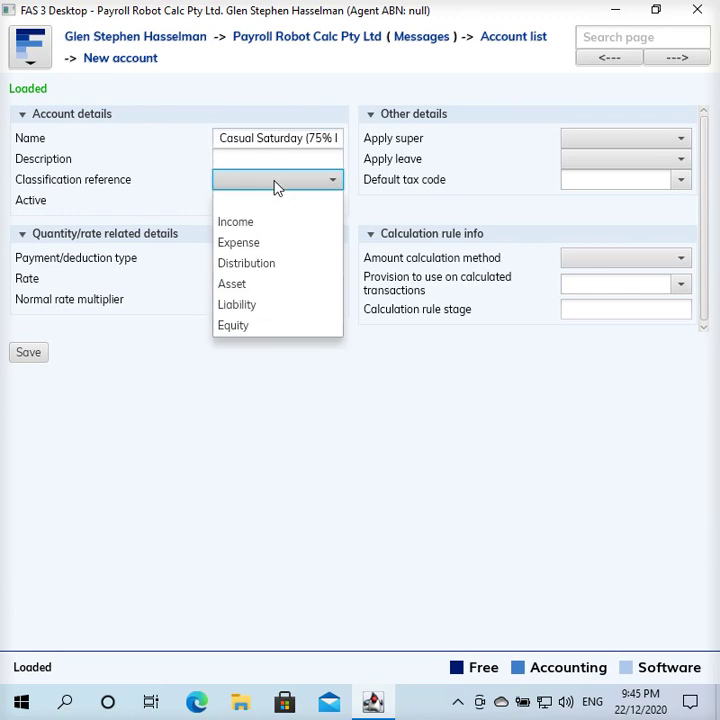
click(259, 242)
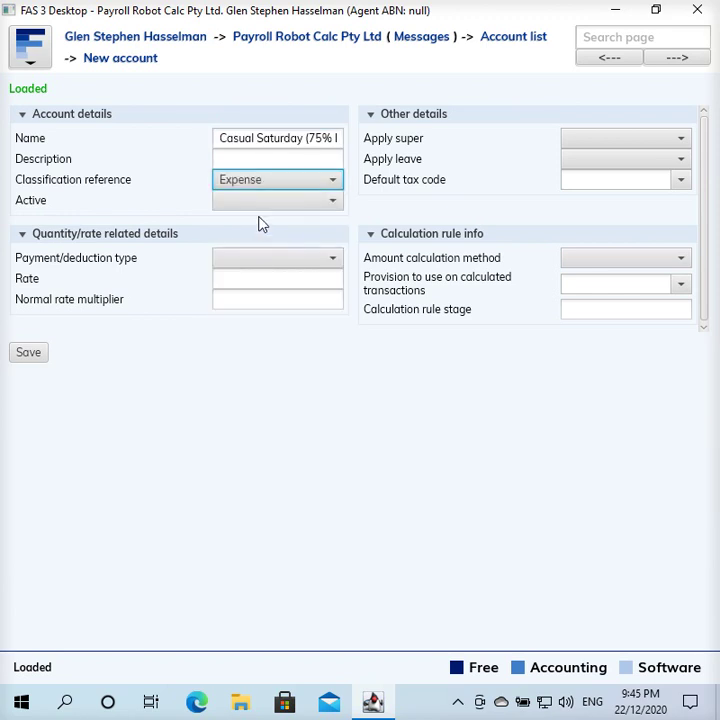
click(268, 205)
click(252, 242)
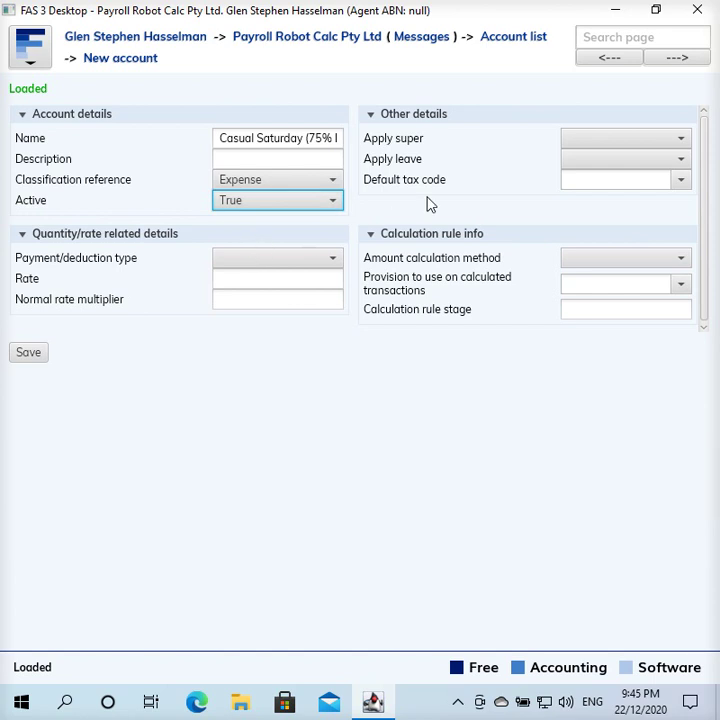
Step: Set Apply super and Apply leave to False, with Gross taxable pay as the default tax code
click(607, 142)
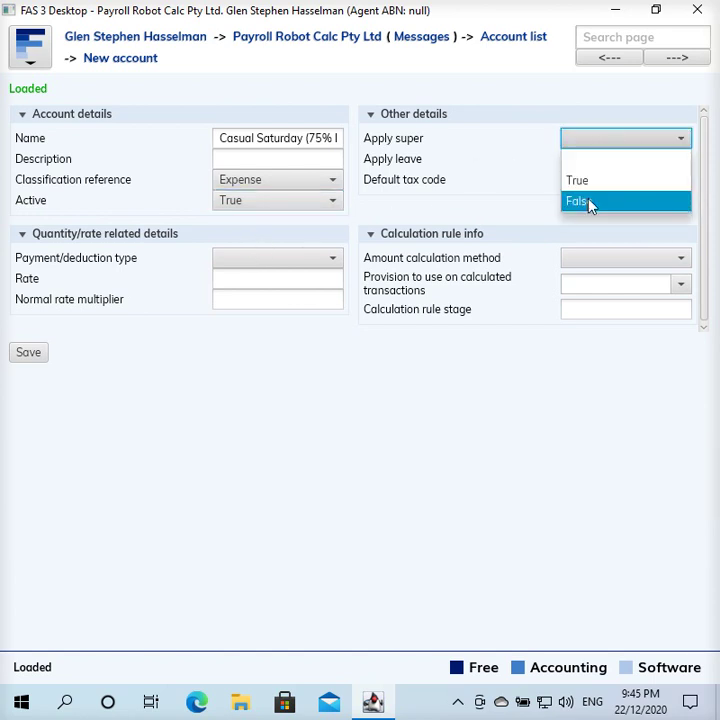
click(593, 201)
click(595, 164)
click(587, 222)
click(611, 182)
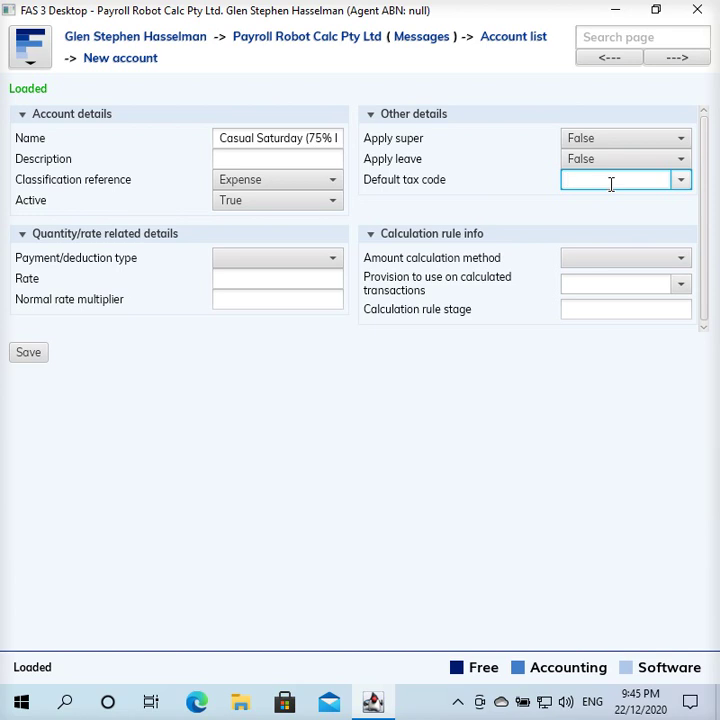
text(gro)
key(Return)
Step: Set the payment/deduction type to Earnings (incl. leave taken) and the normal rate multiplier to 1.75
click(333, 260)
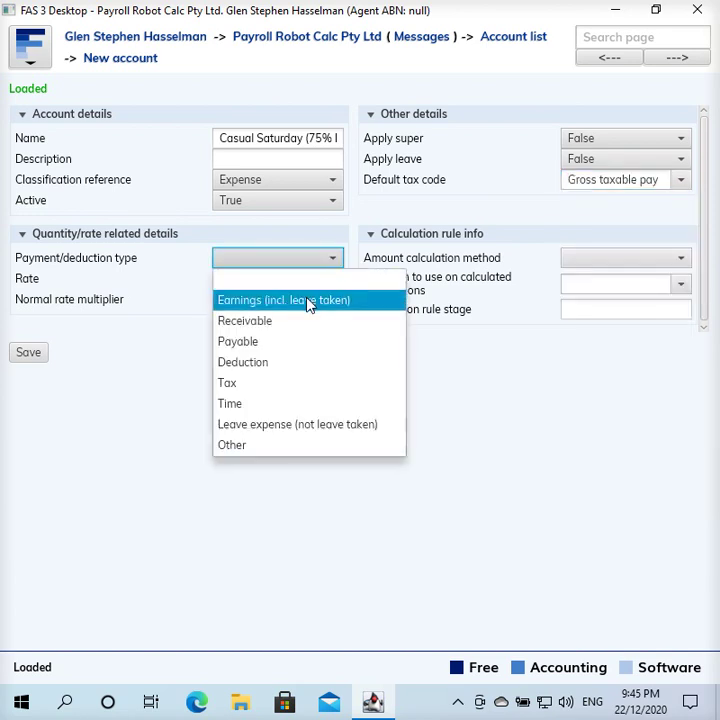
click(310, 302)
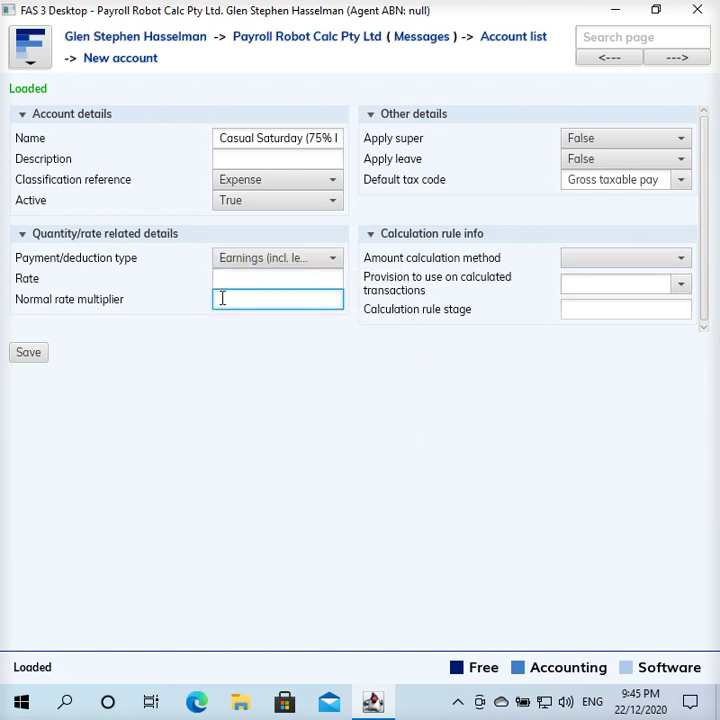
text(1.75)
key(Left)
key(BackSpace)
key(BackSpace)
text(.7)
Step: Set the provision for calculated transactions to Gross taxable pay and save the account
click(580, 281)
text(gro)
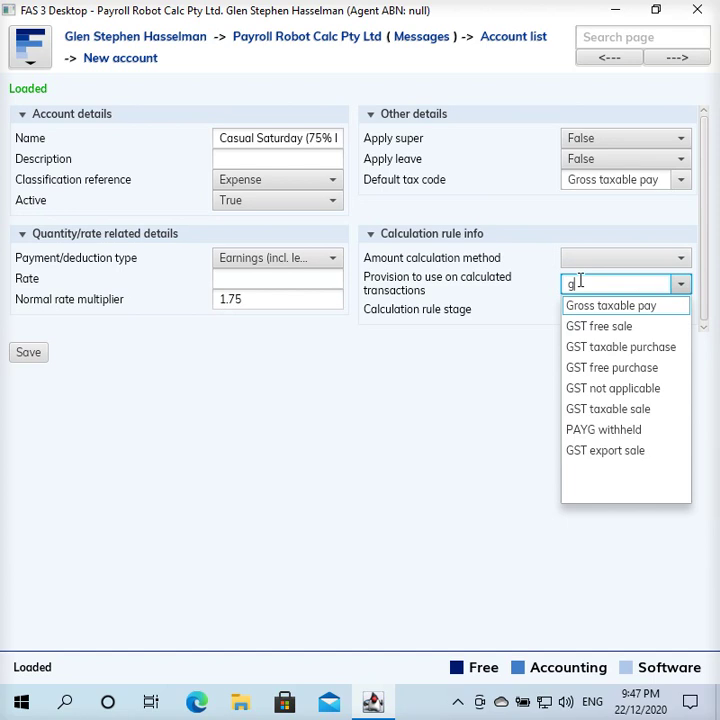
click(571, 310)
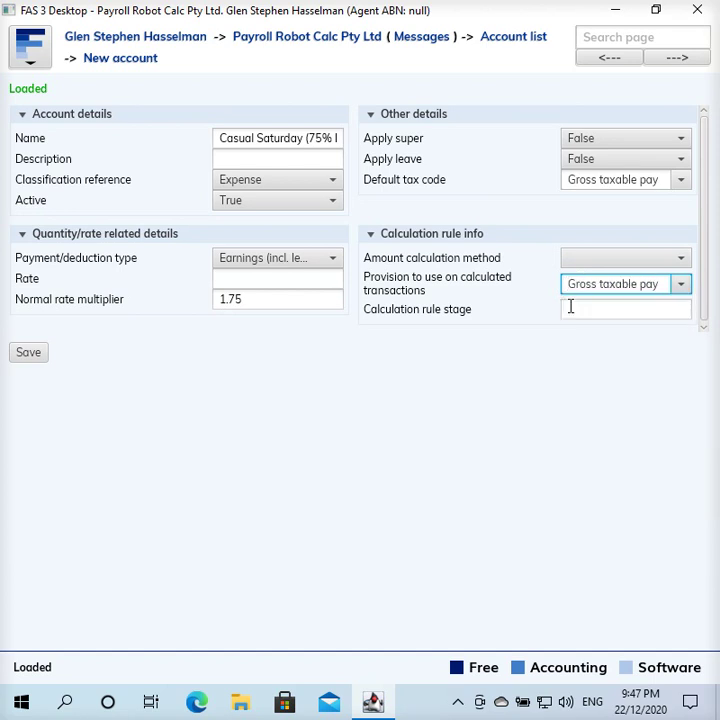
click(18, 357)
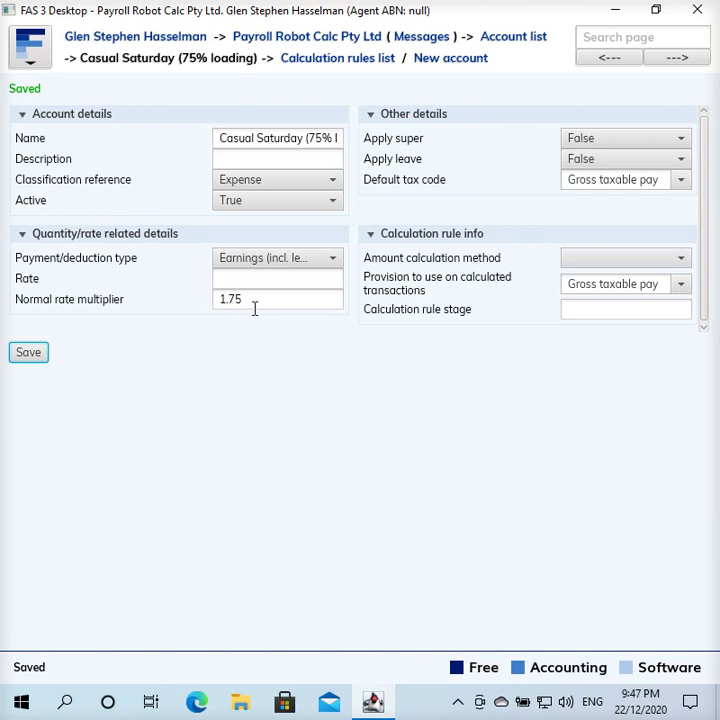
click(250, 301)
double_click(249, 300)
click(248, 298)
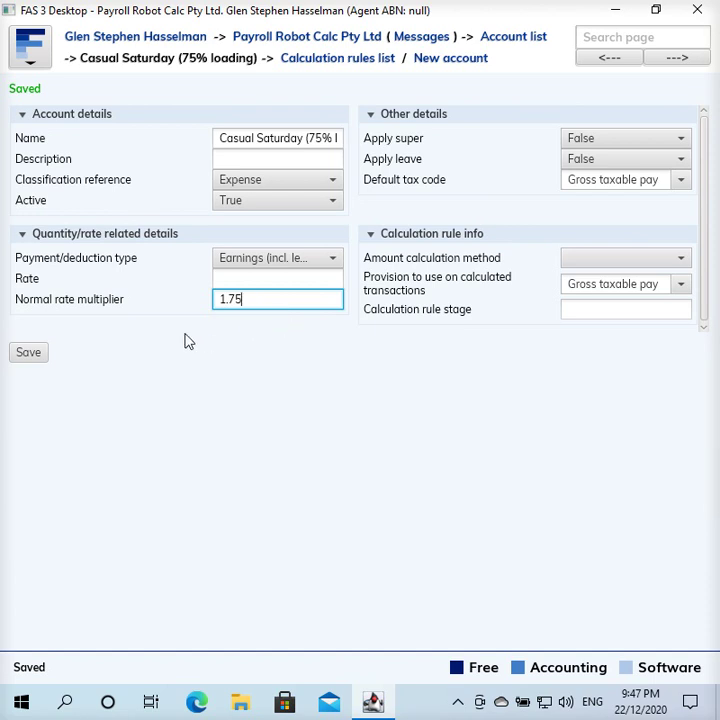
Step: Create a new calculation rule for the Casual Saturday account and name it "Saturday loading 75%"
click(377, 65)
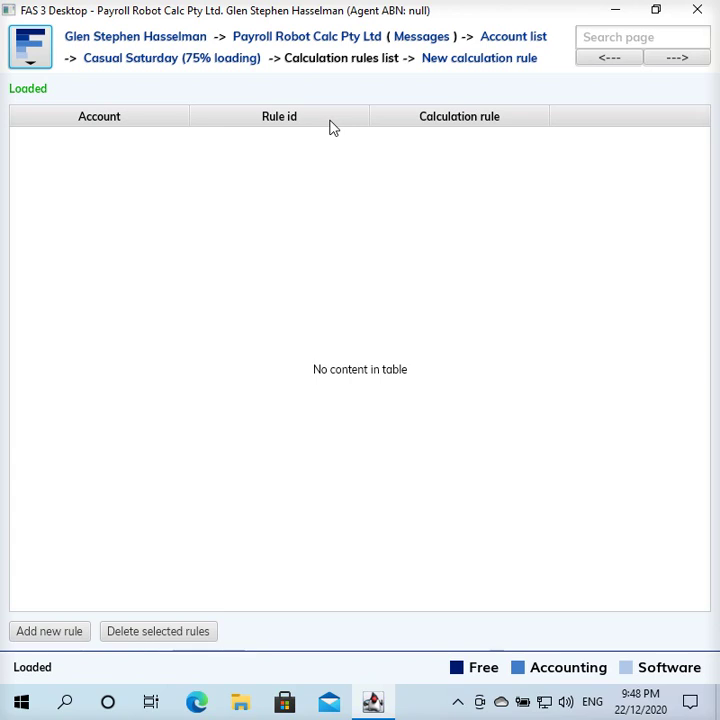
click(461, 57)
click(294, 138)
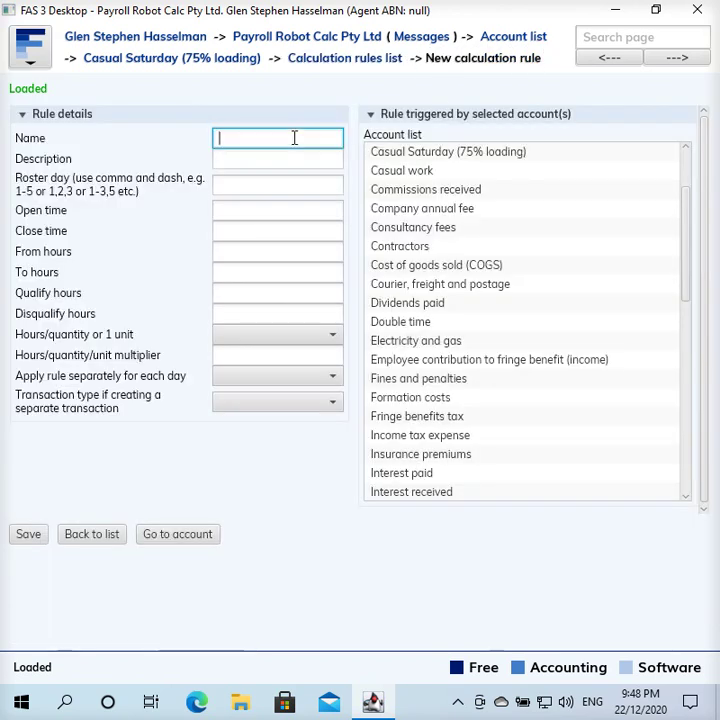
text(Satur)
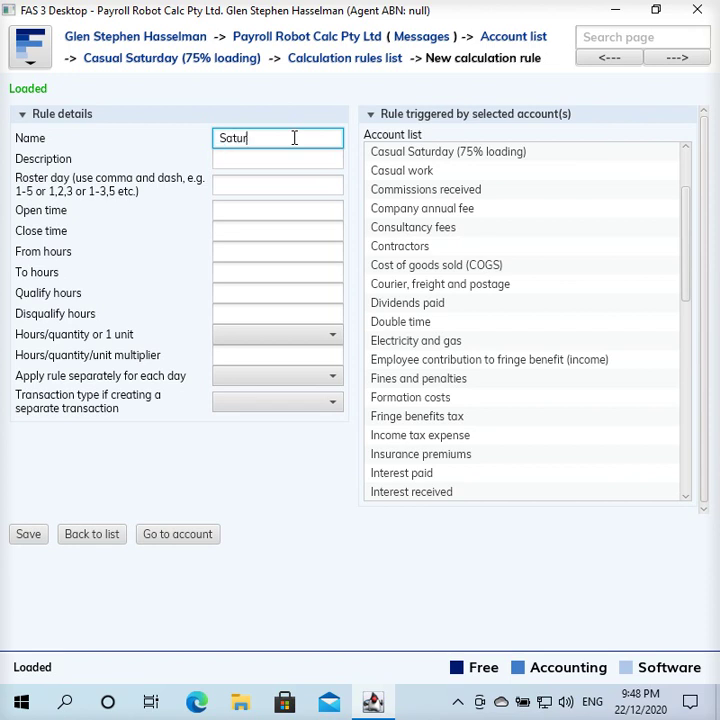
text(day loading 75%)
Step: Make the Casual work account trigger the rule and set the roster day to 6
click(376, 170)
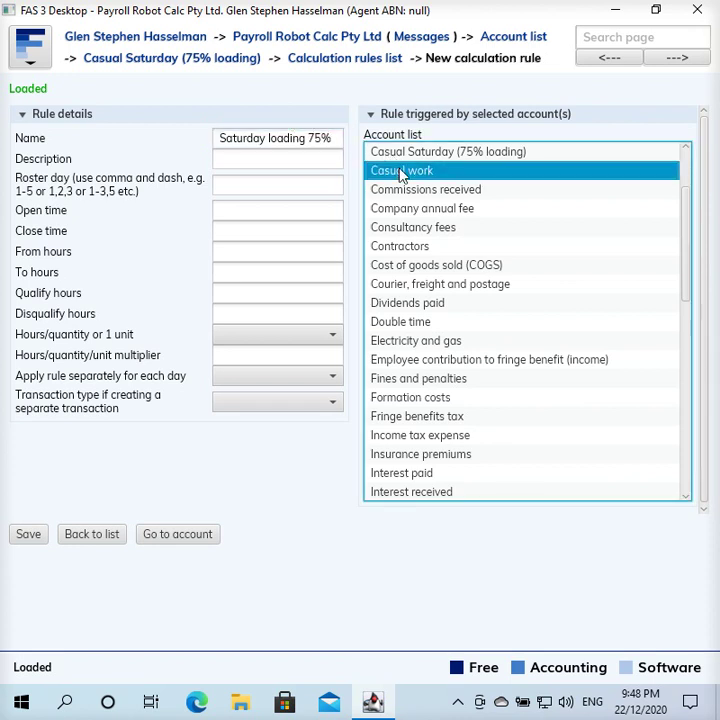
click(297, 178)
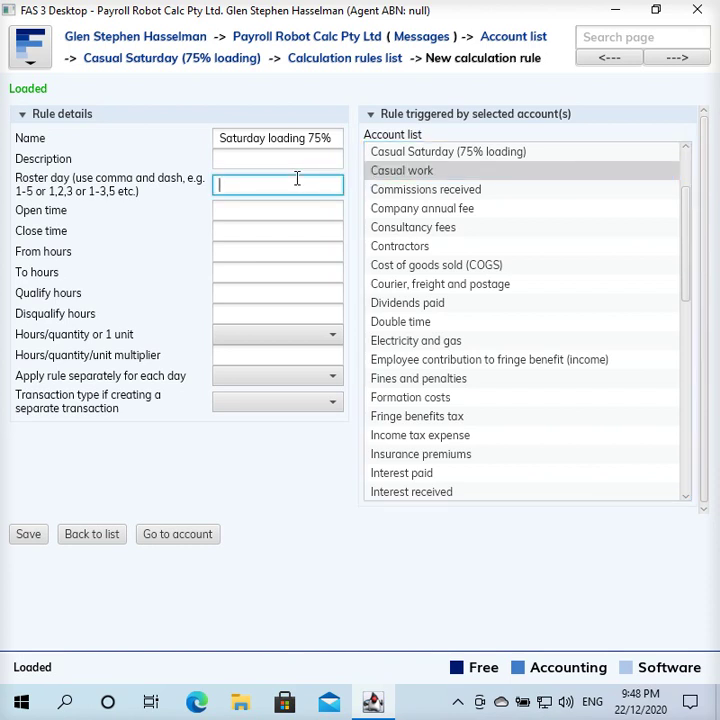
text(6)
Step: Set the rule's hour range from 00:00 to 09:00
click(246, 257)
text(00)
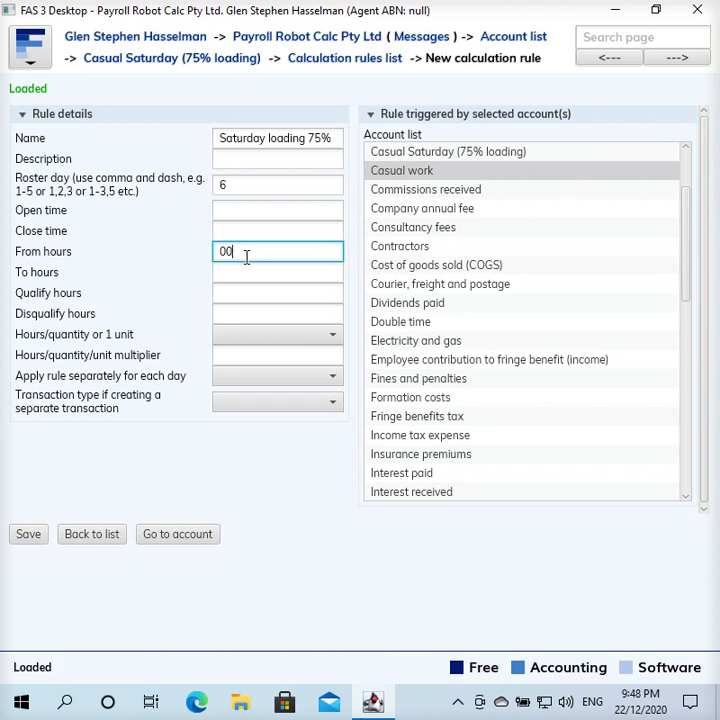
text(:00)
key(Tab)
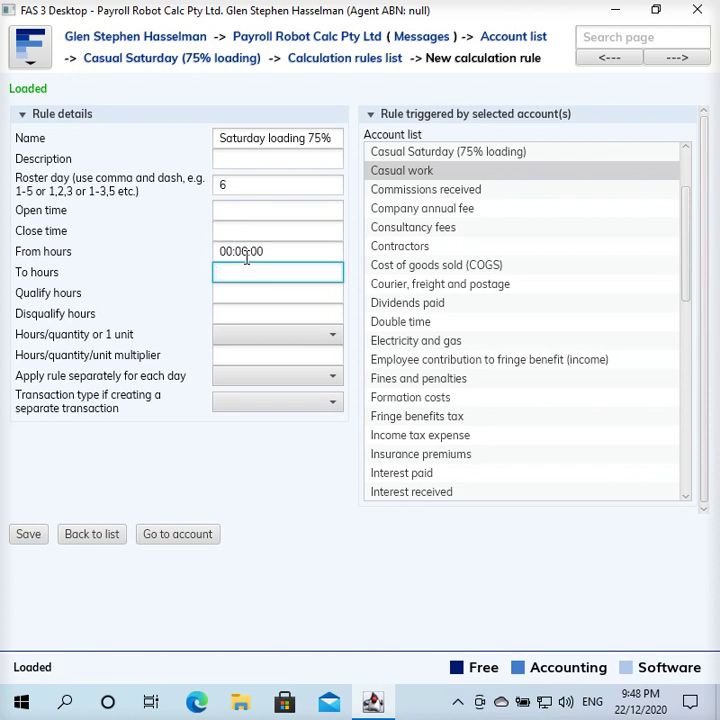
text(09:00)
key(Tab)
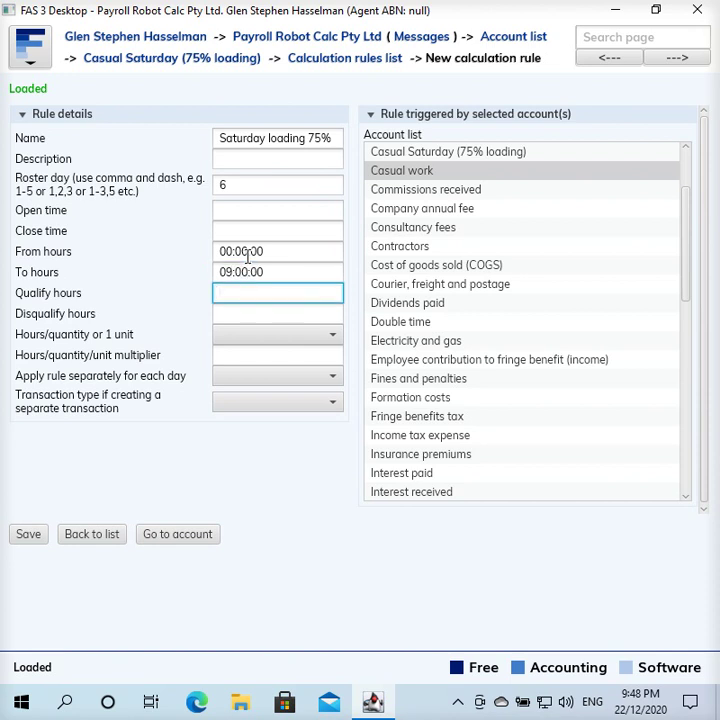
Step: Base the rule on hours/quantity of matched rule with multiplier 1, apply it separately for each day, and save it
click(225, 340)
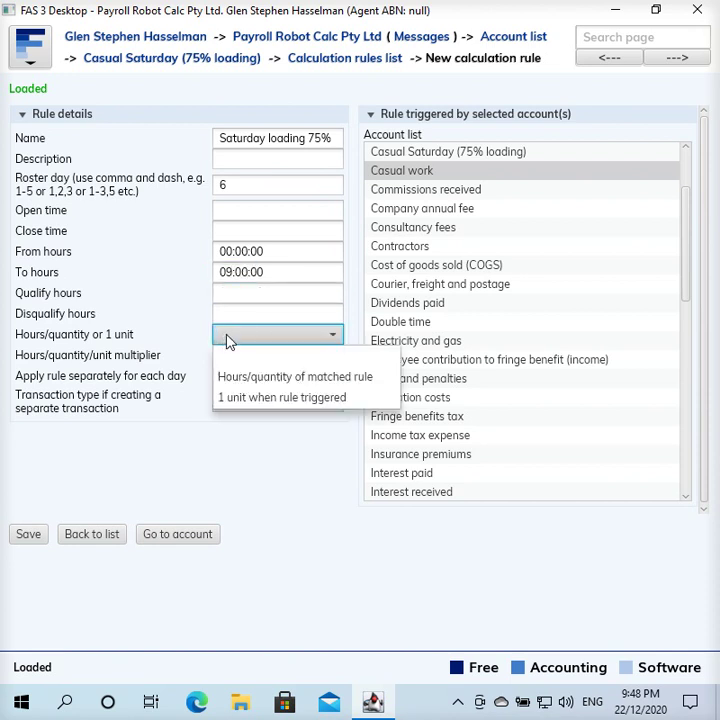
click(228, 377)
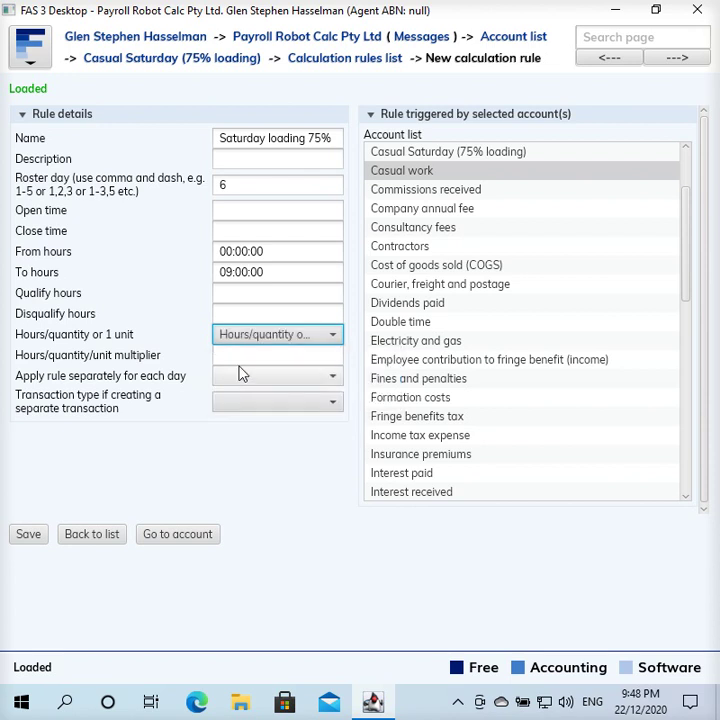
click(276, 355)
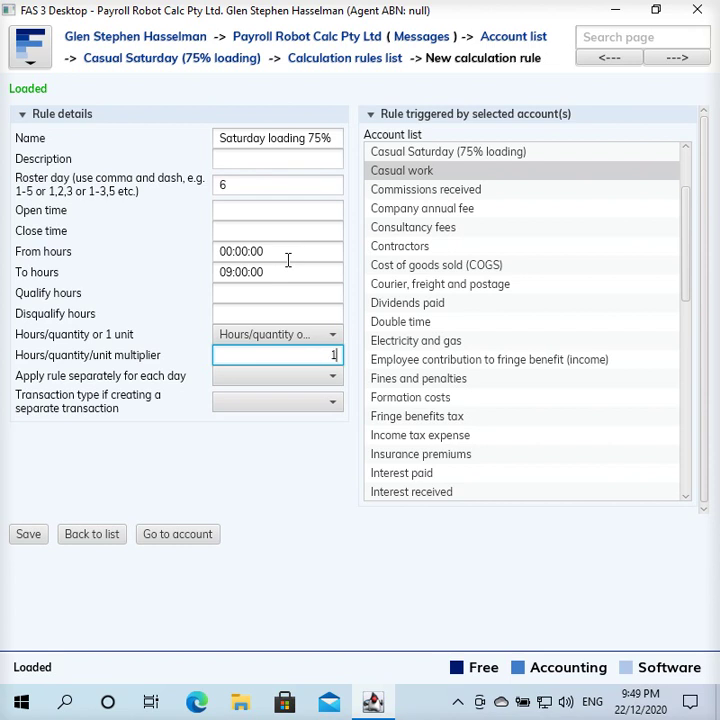
click(265, 377)
click(252, 416)
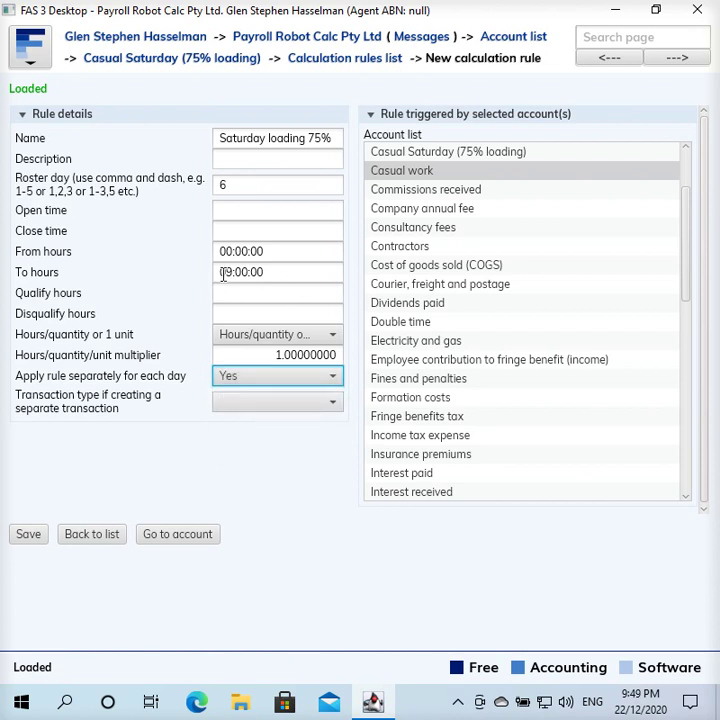
click(301, 274)
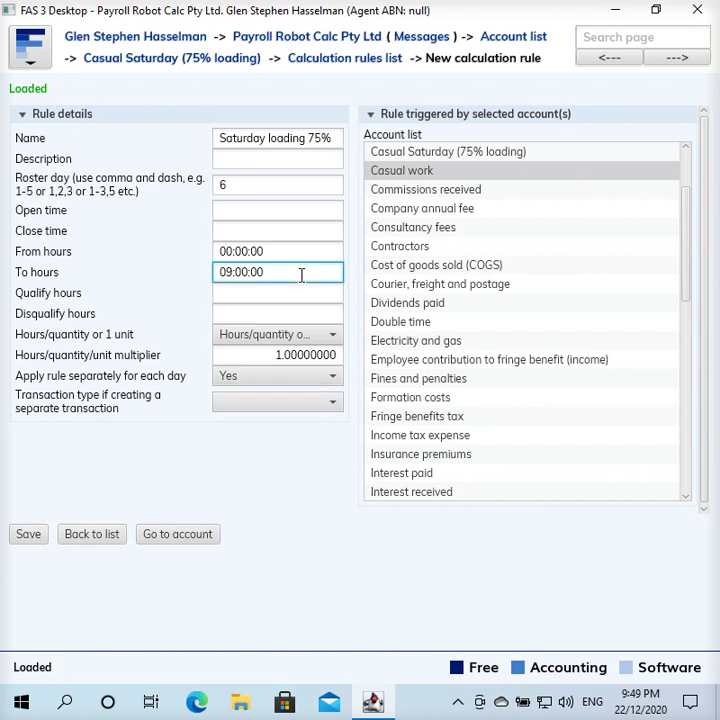
click(30, 538)
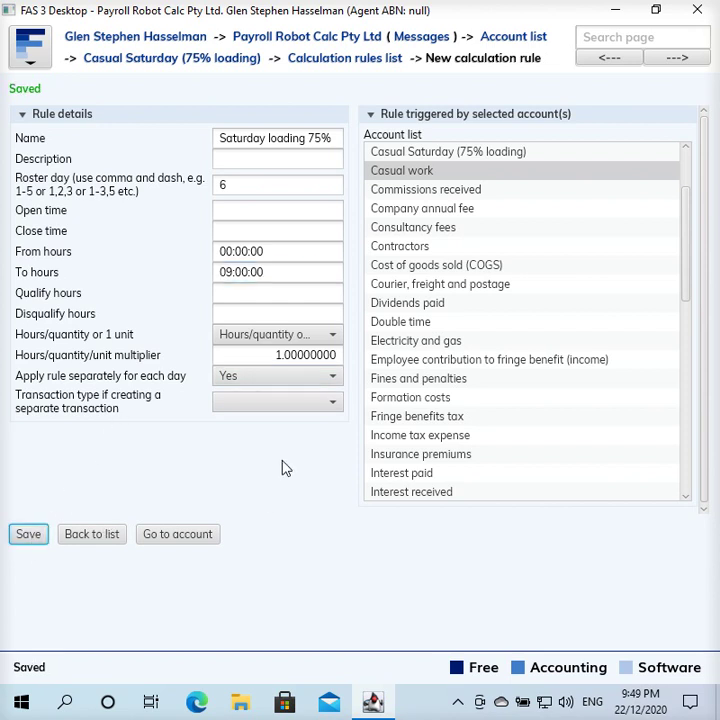
Step: Open the test employee's pay slip in the pay slip batch for the week ending 20 Dec 2020
click(315, 45)
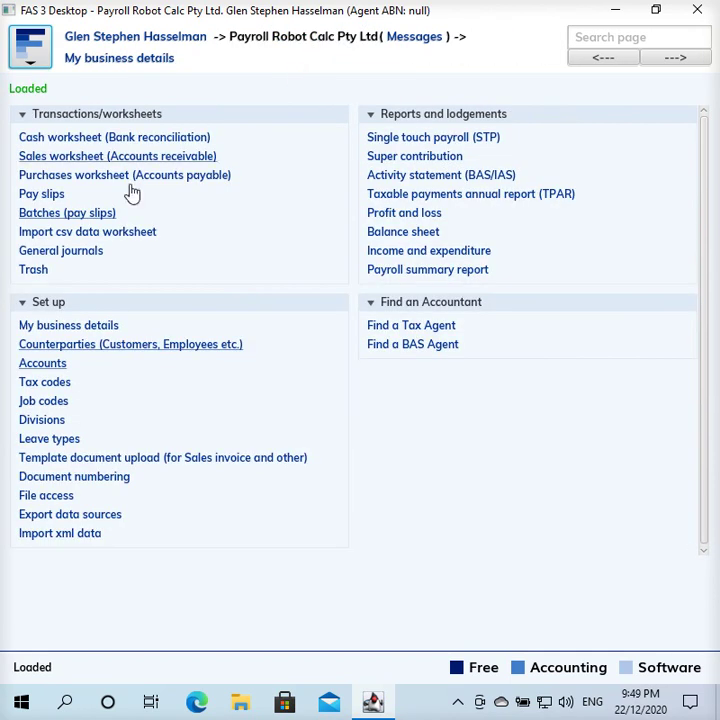
click(85, 218)
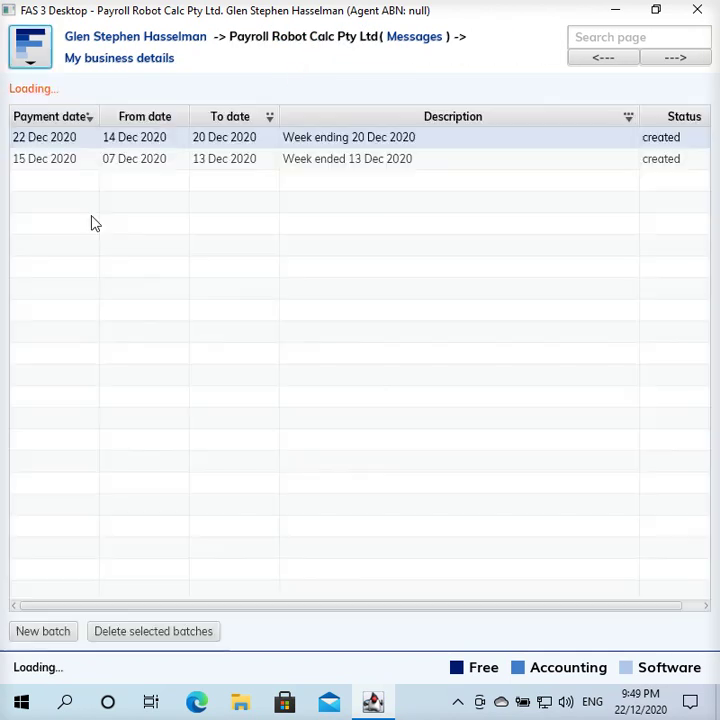
double_click(208, 140)
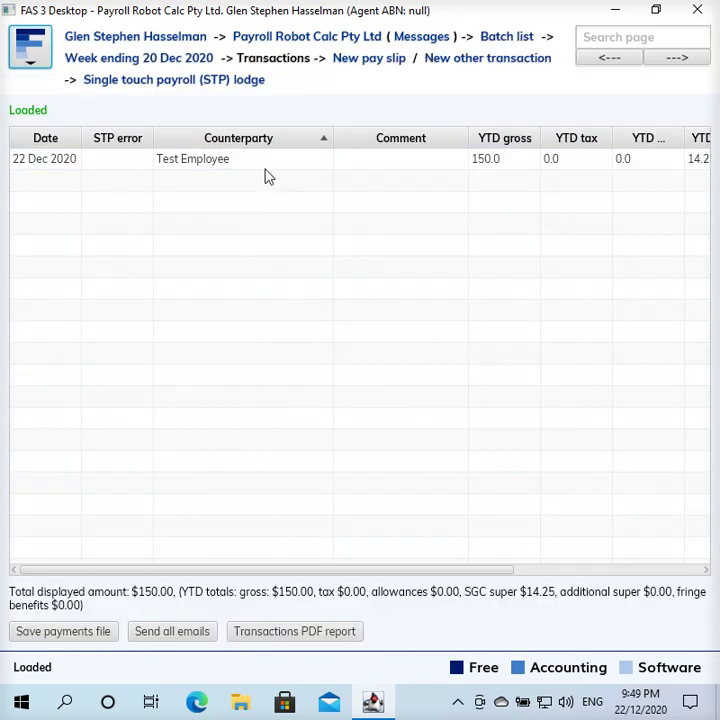
double_click(265, 164)
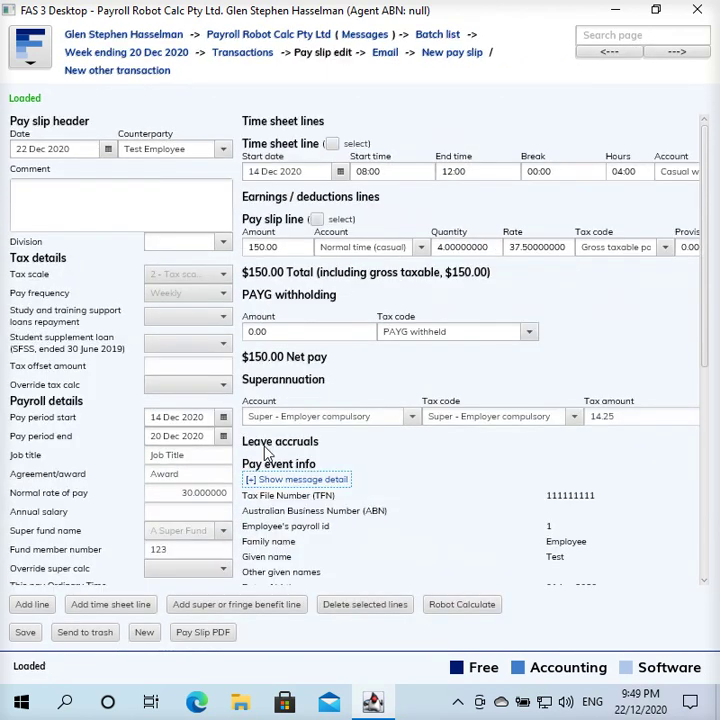
Step: Add a time sheet line dated Saturday 19 Dec 2020 and recalculate the pay slip with Robot Calculate
click(93, 607)
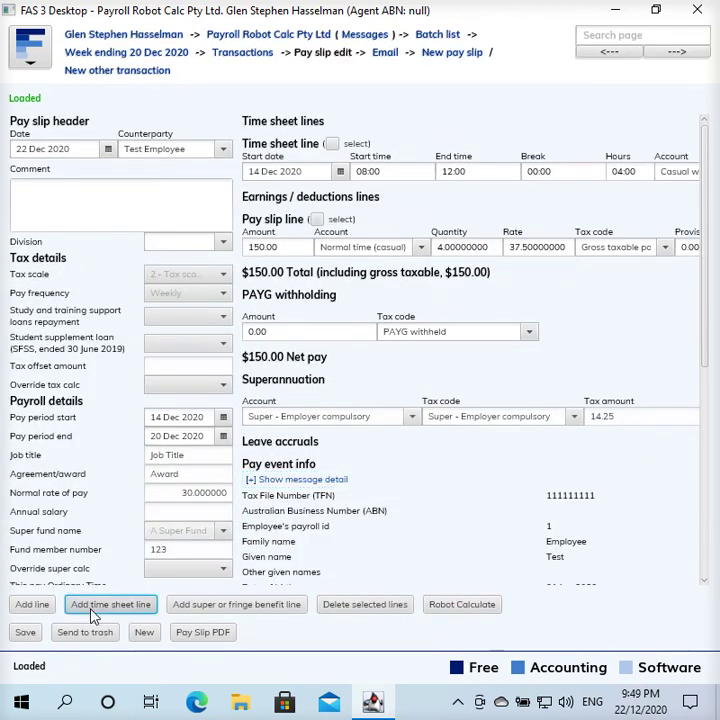
click(342, 217)
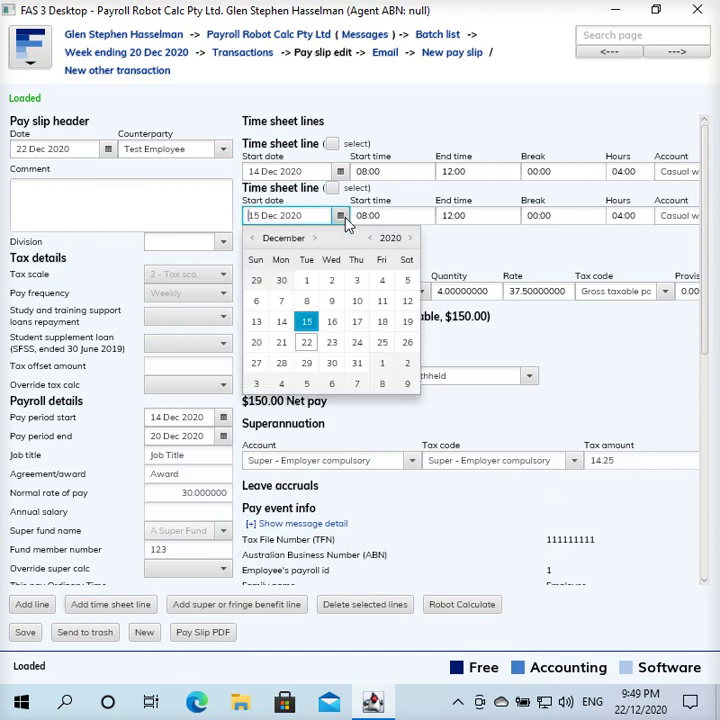
click(411, 324)
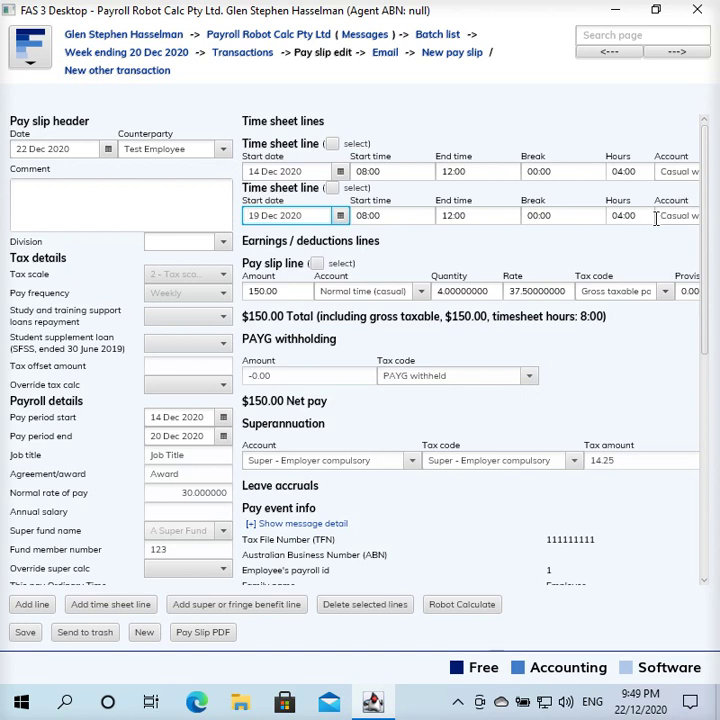
click(440, 608)
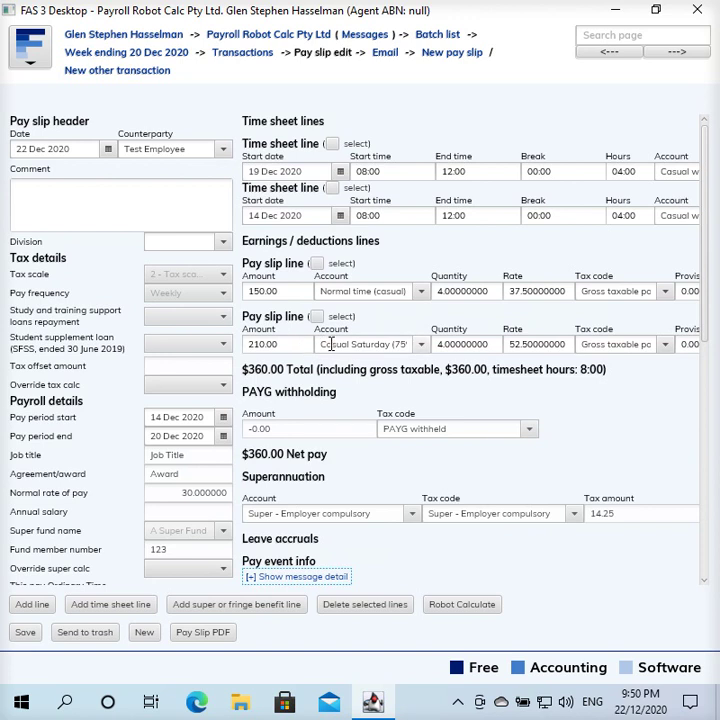
Step: Check the account name and rate on the Casual Saturday pay slip line, and save the pay slip
drag(390, 344, 408, 373)
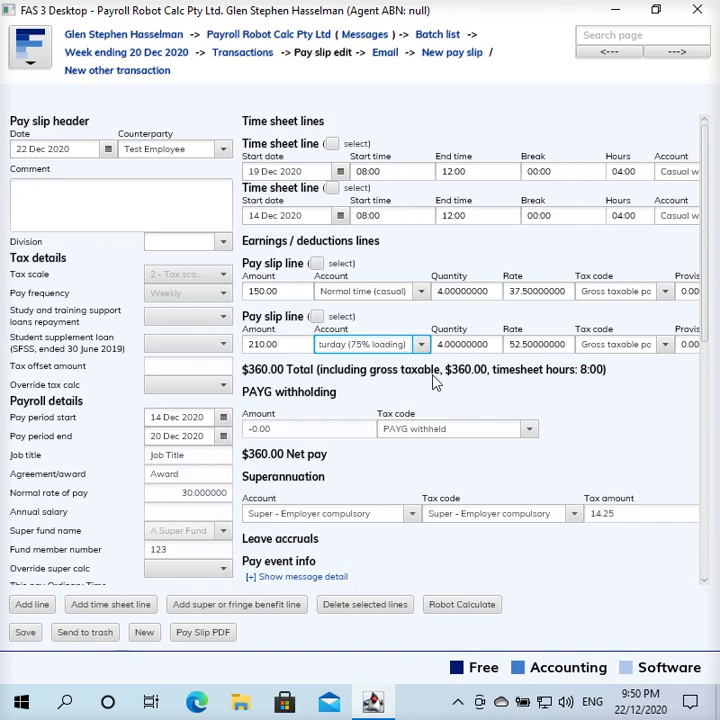
click(528, 343)
drag(516, 343, 508, 343)
click(546, 342)
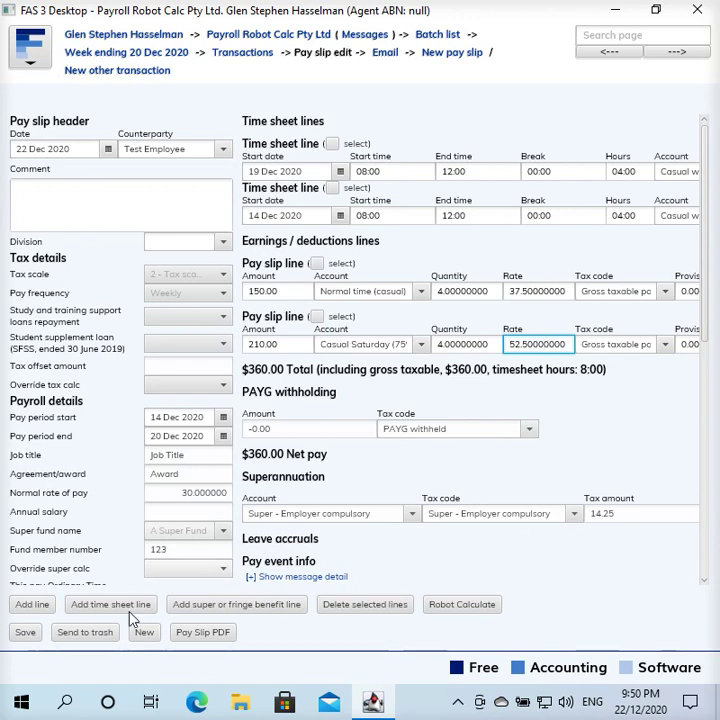
click(24, 632)
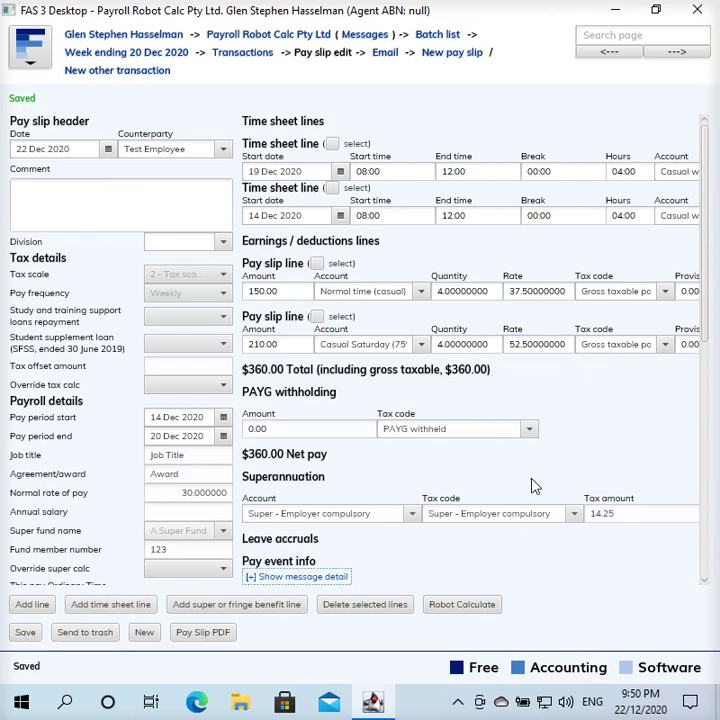